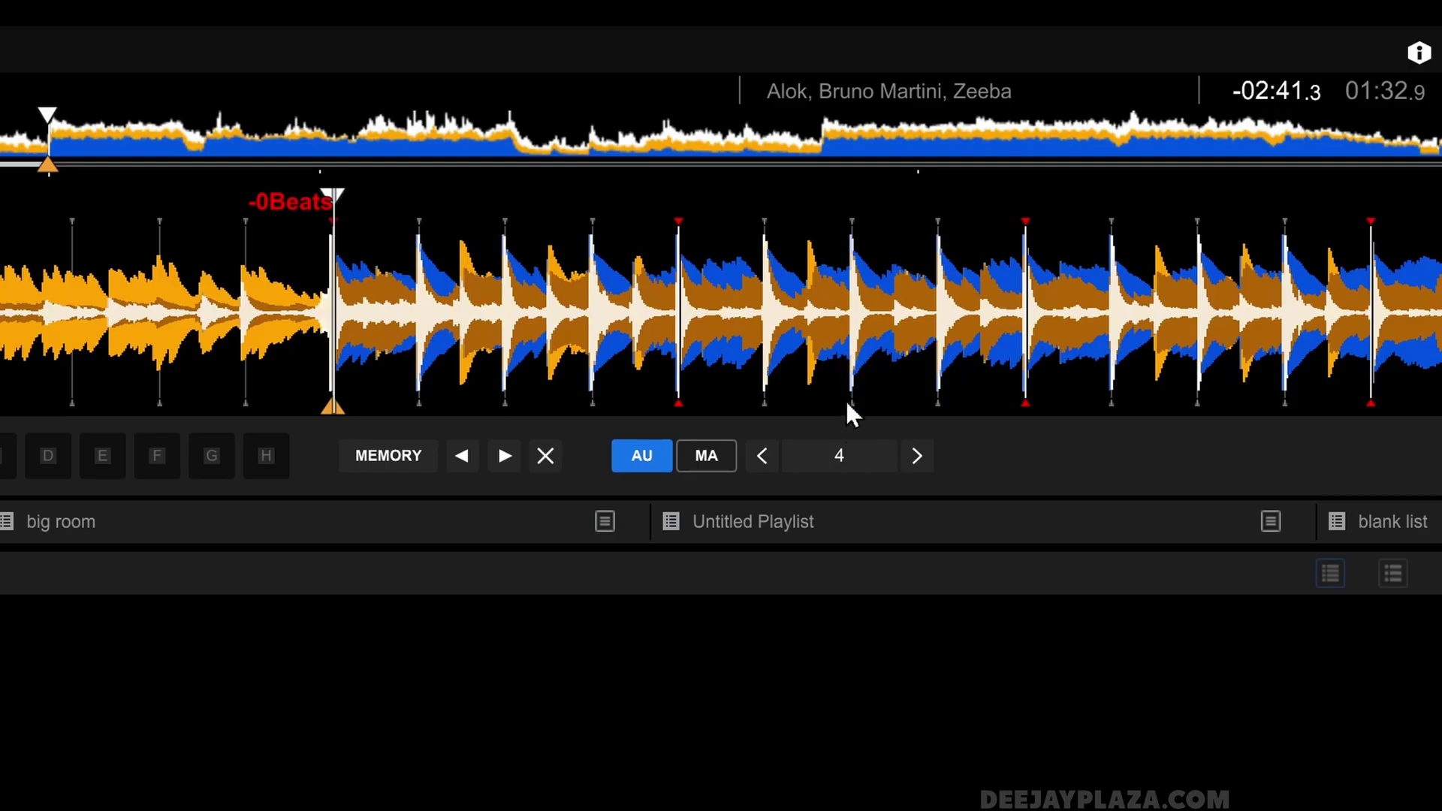
# Set a 4-beat auto loop and halve it down through 2, 1 and 1/2 to 1/4 beat.
pyautogui.click(845, 463)
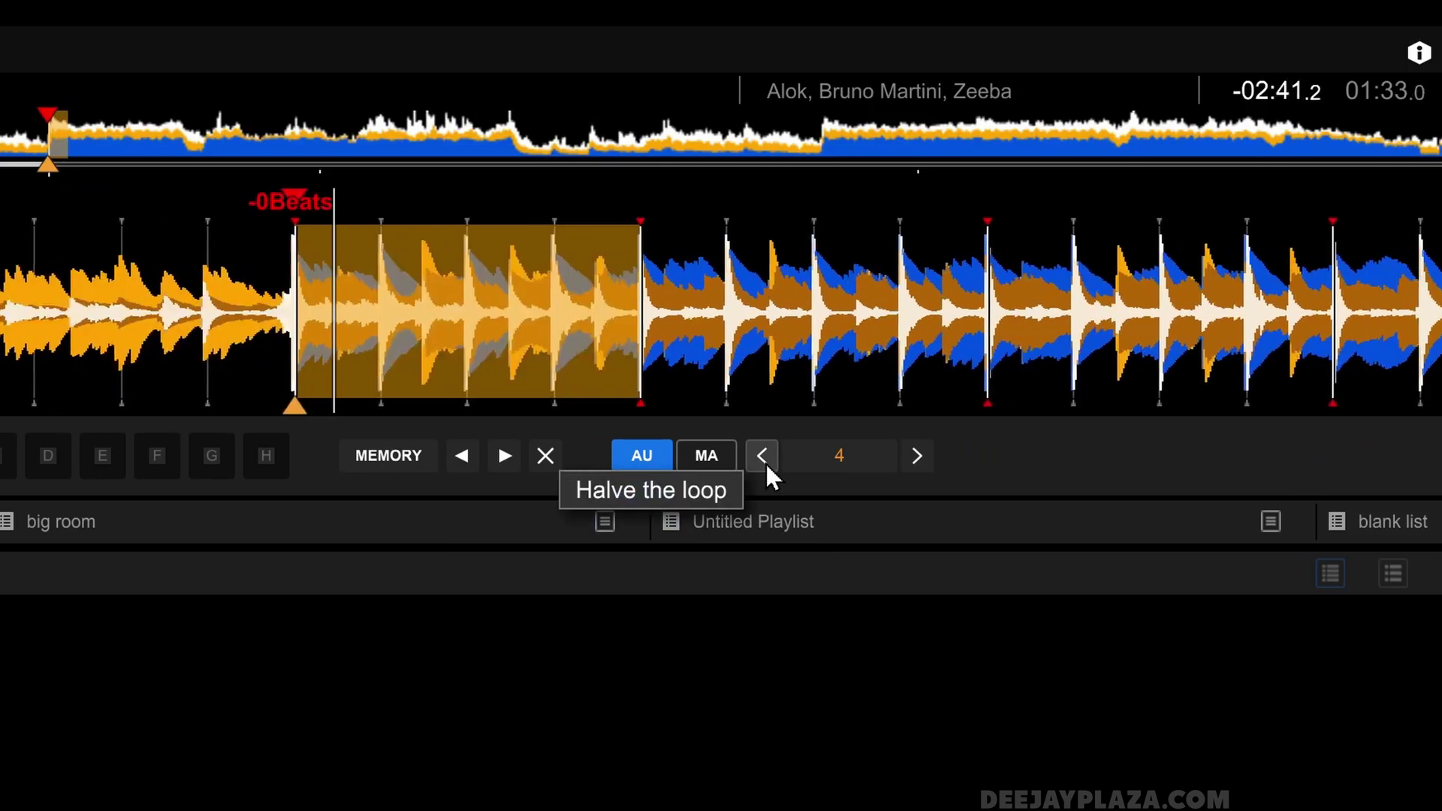
pyautogui.click(762, 457)
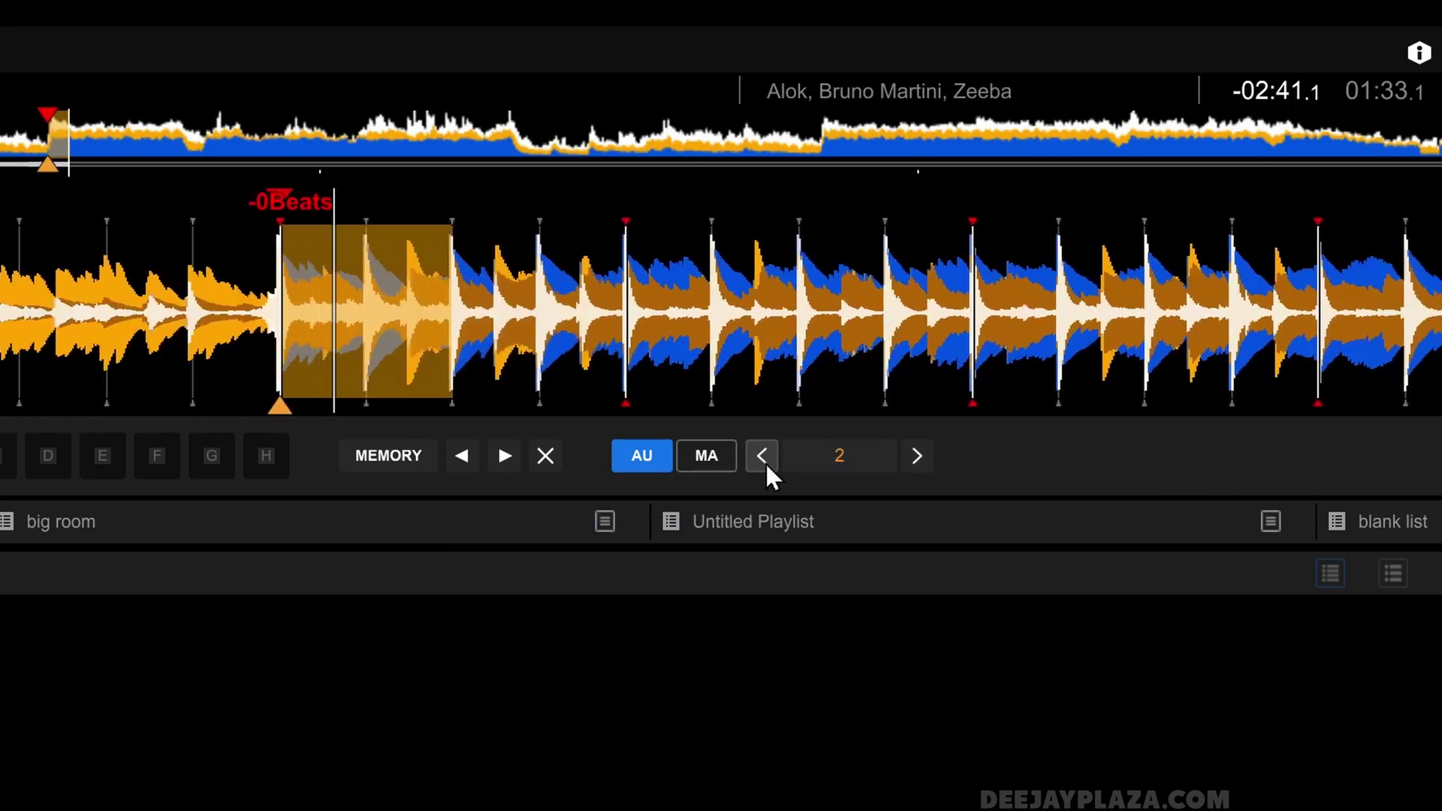
pyautogui.click(763, 456)
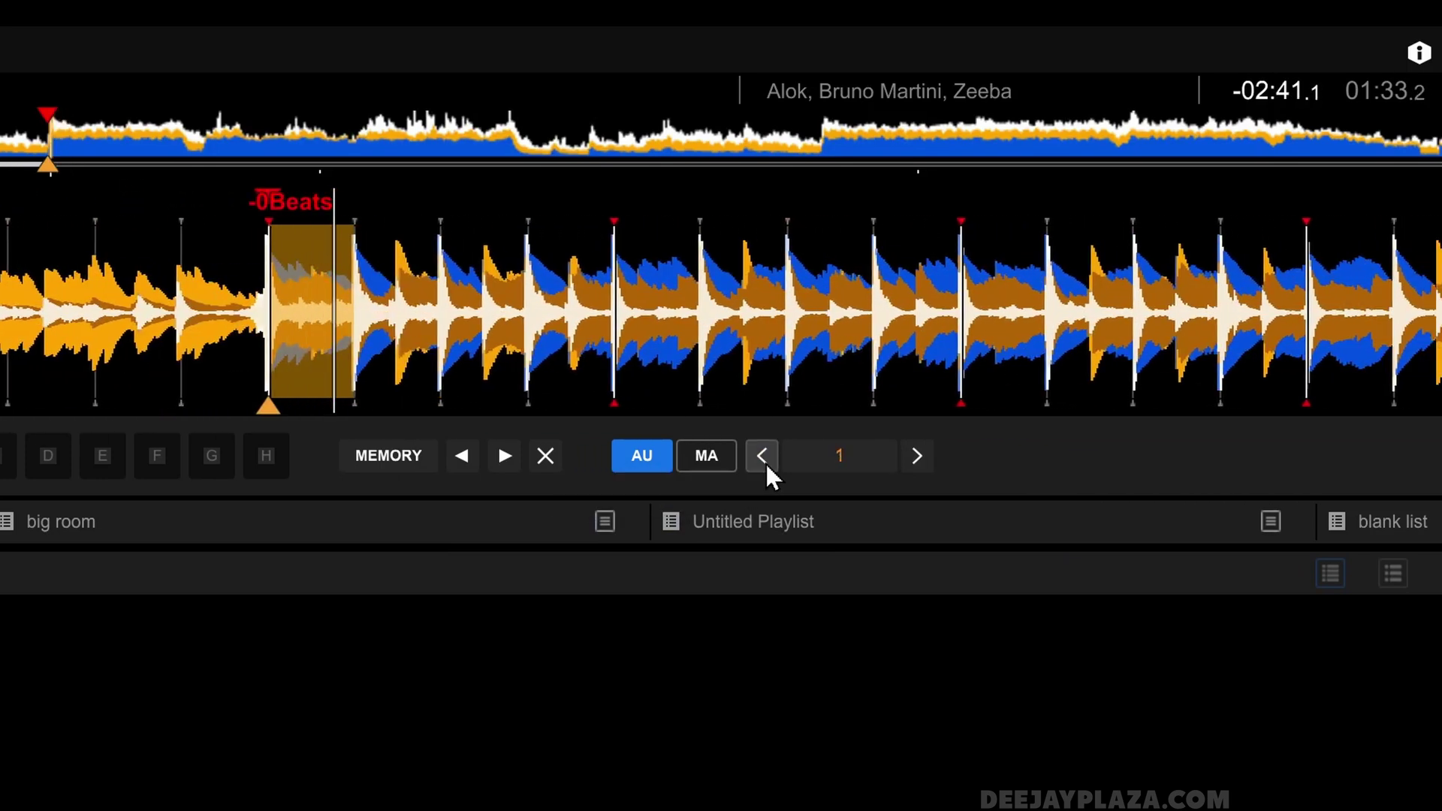
pyautogui.click(765, 462)
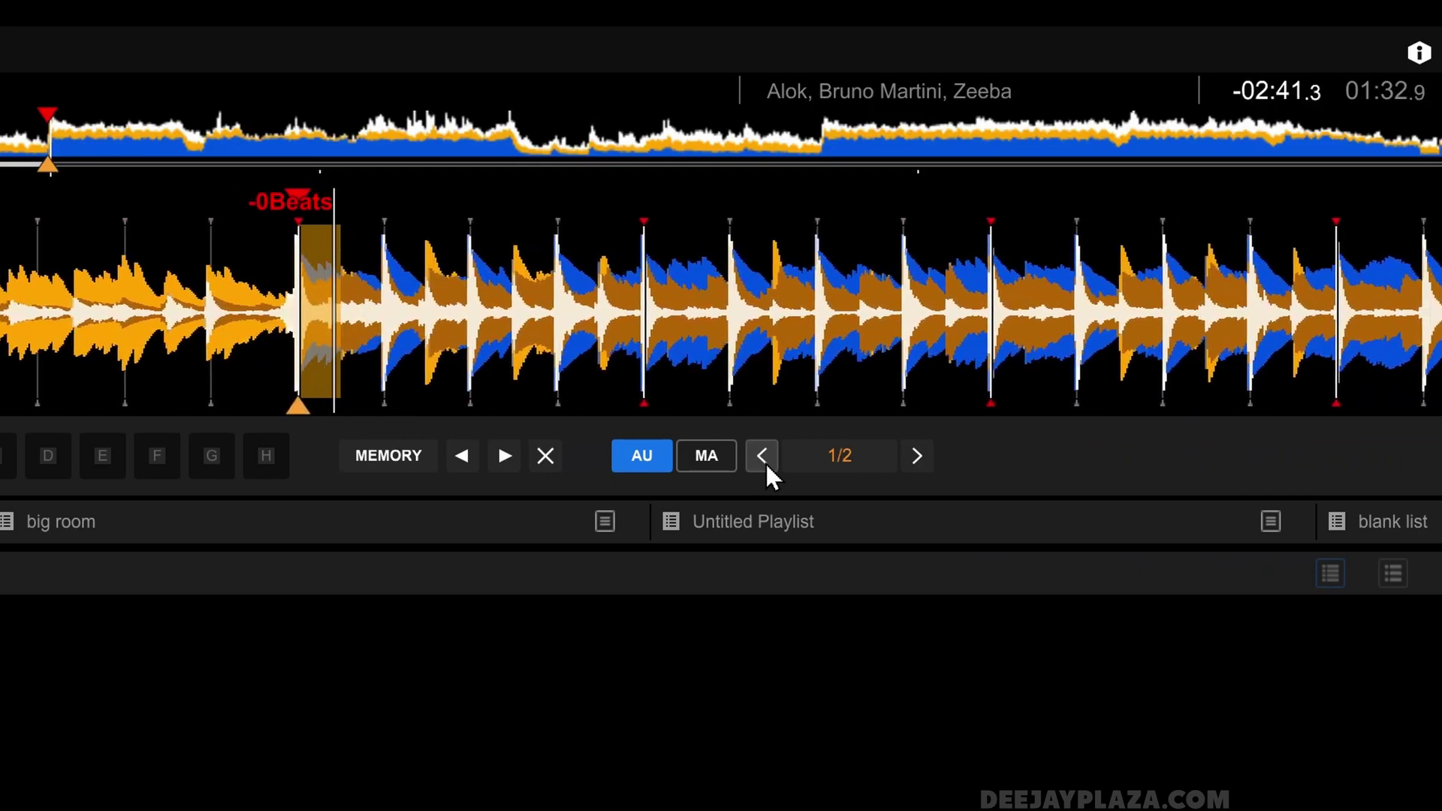
pyautogui.click(765, 463)
# Double the loop back up through 1/2, 1 and 2 to 4 beats.
pyautogui.click(925, 463)
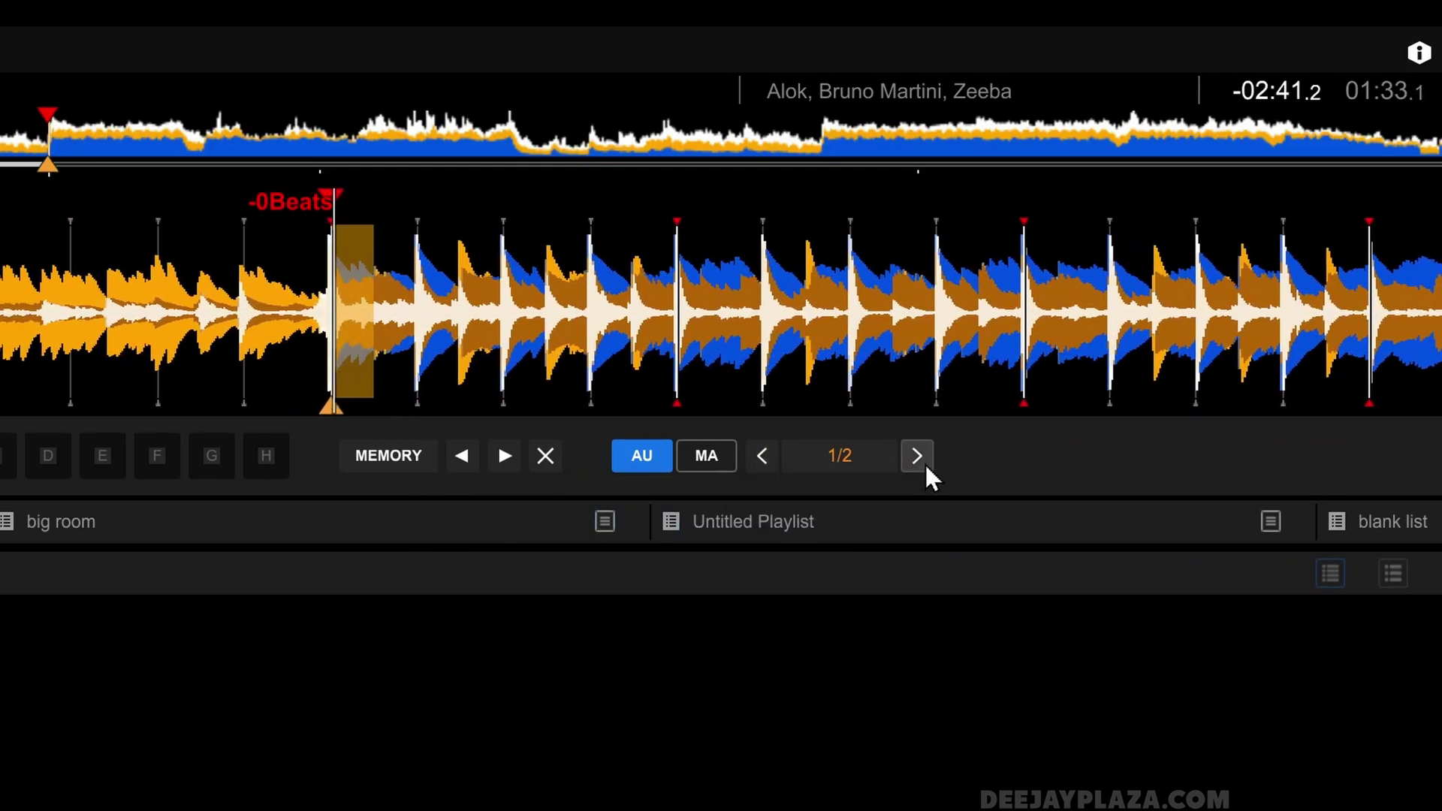
pyautogui.click(925, 463)
pyautogui.click(925, 463)
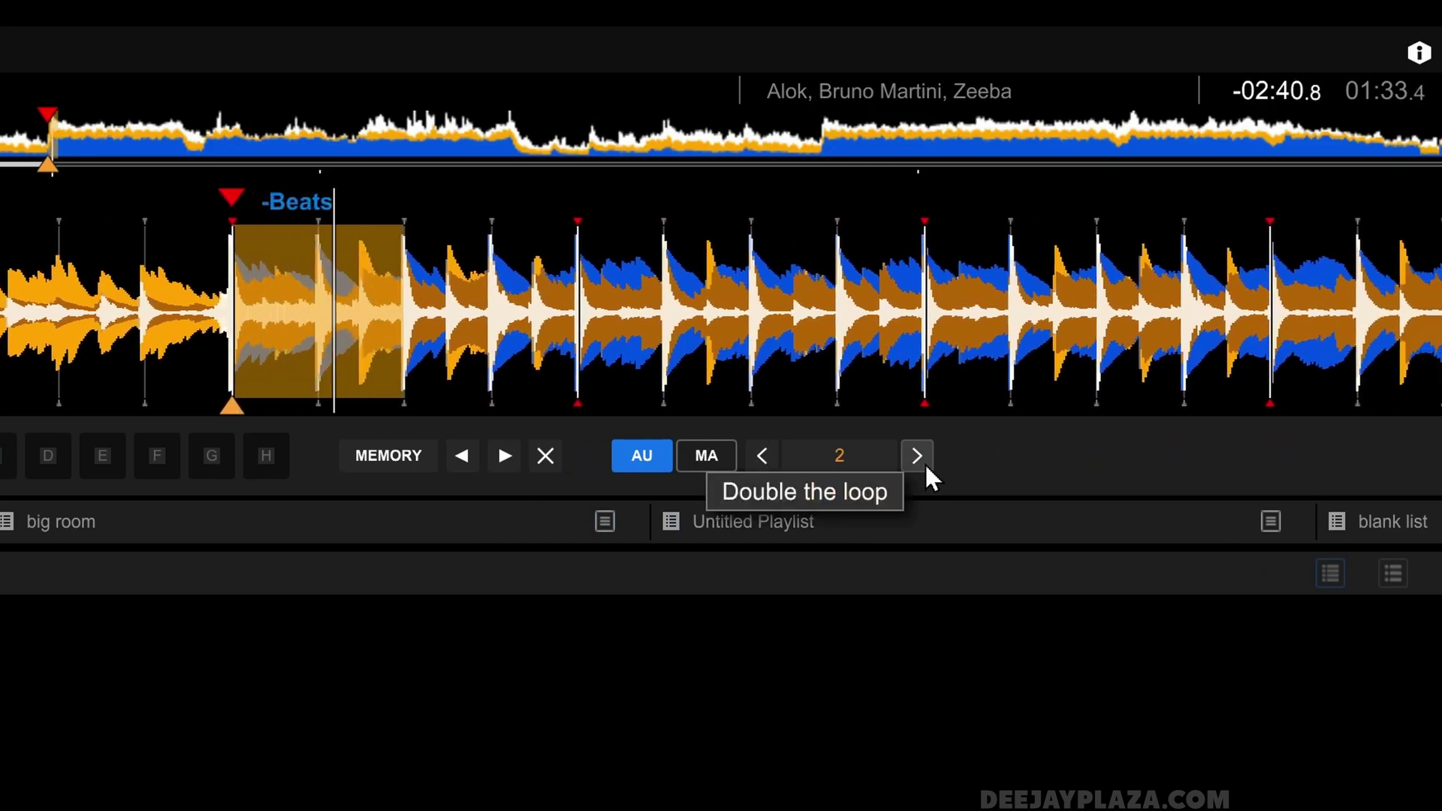
pyautogui.click(925, 464)
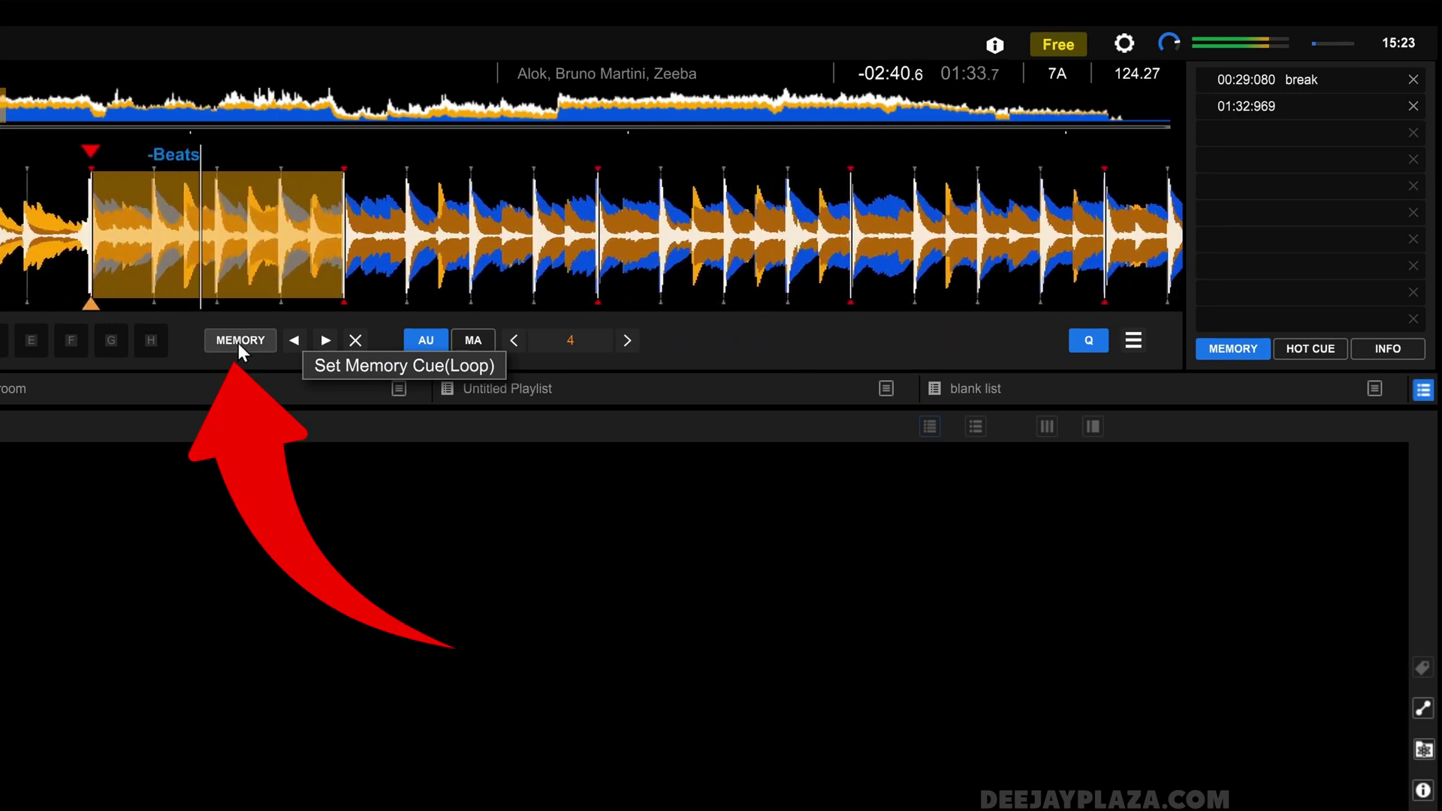
# Store the 4-beat loop as a memory cue at 01:32:969 with the comment 'looopie'.
pyautogui.click(240, 340)
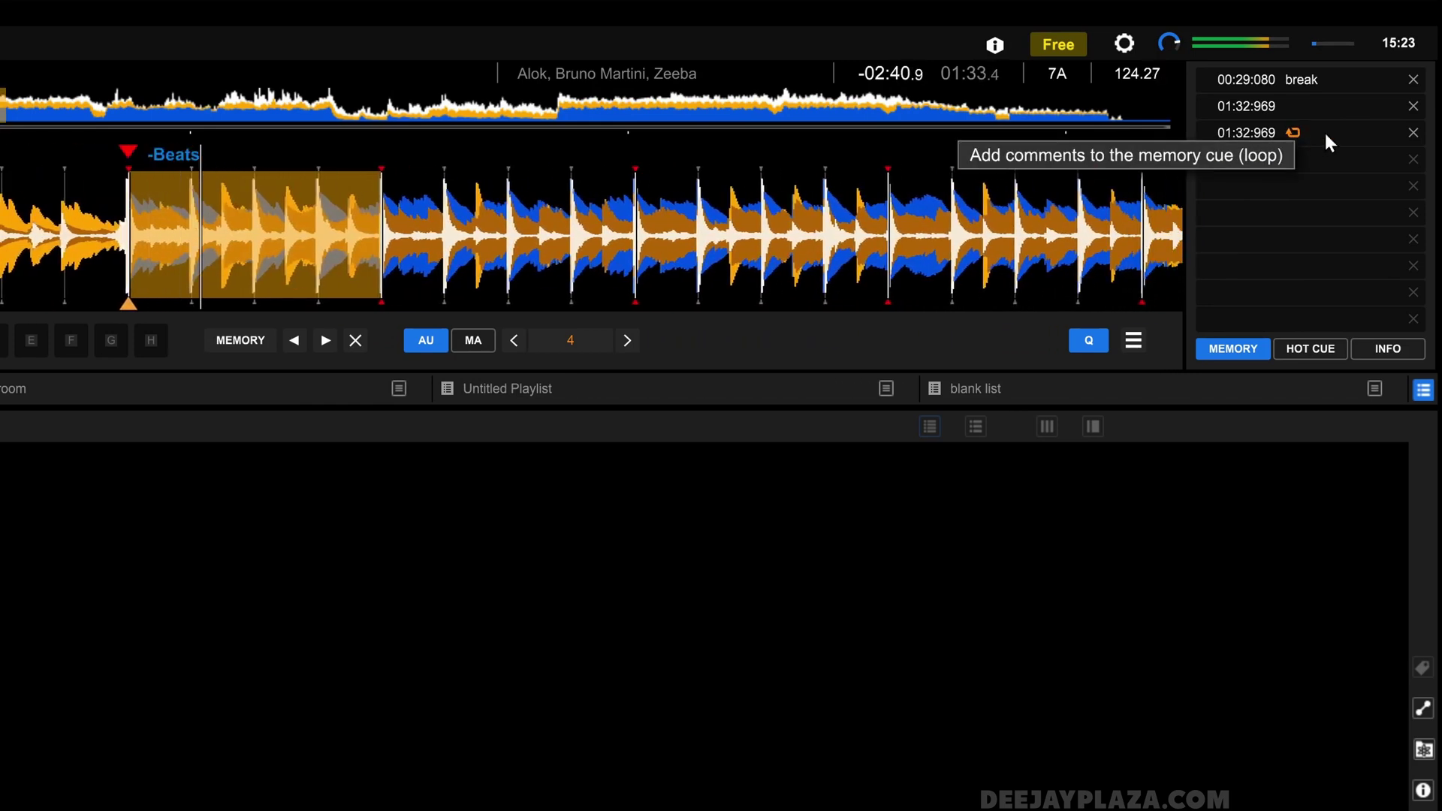
pyautogui.click(1326, 133)
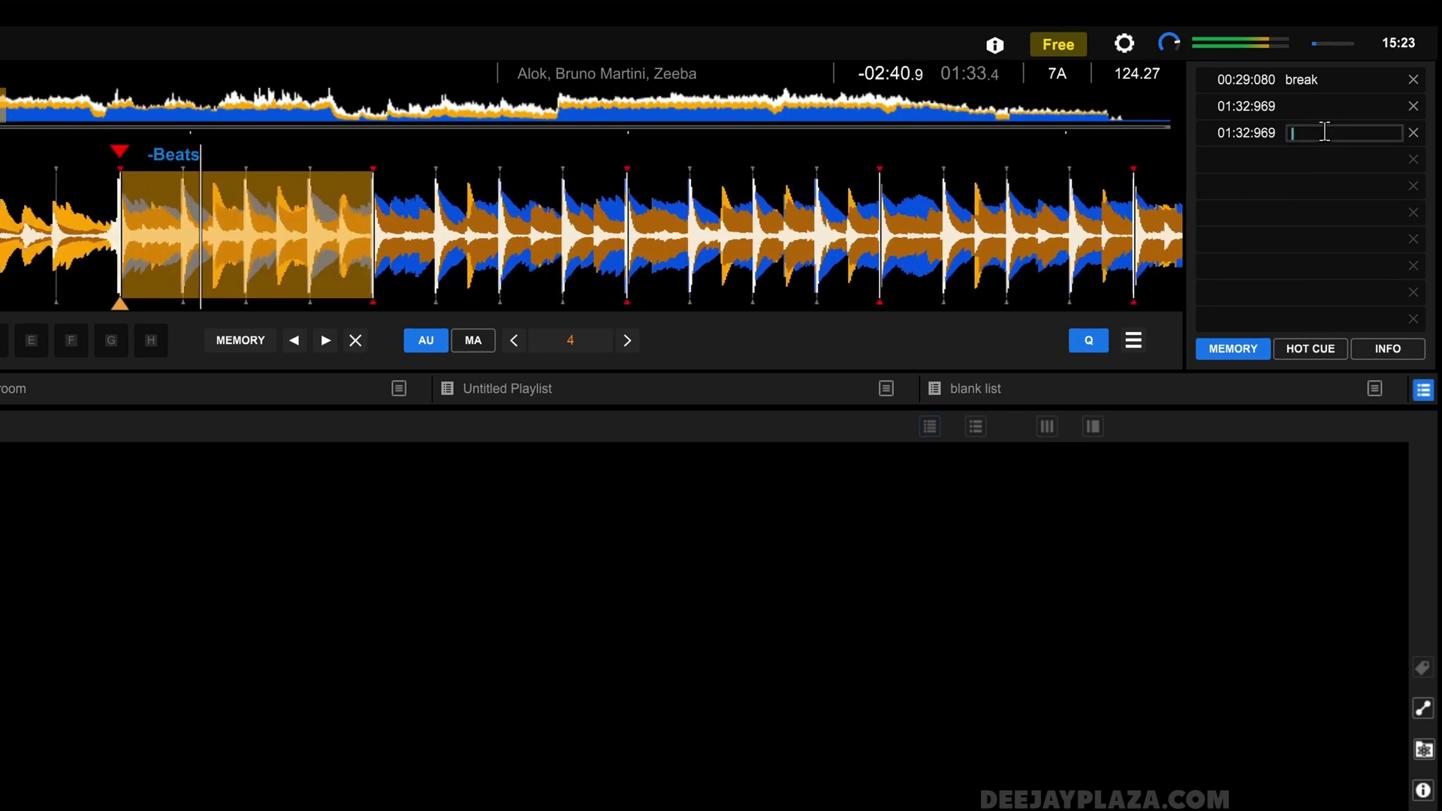
pyautogui.write('looon')
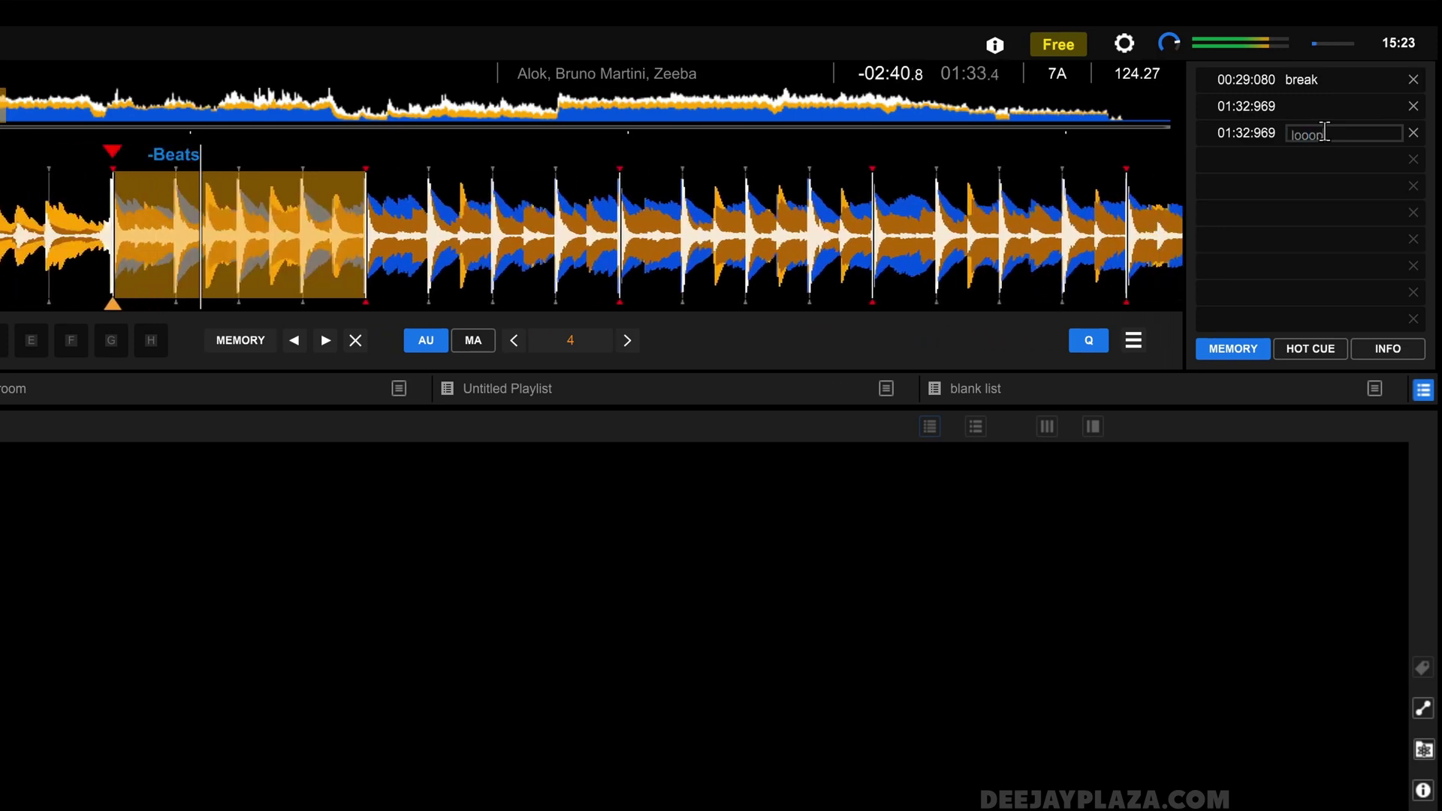
pyautogui.write('ie')
pyautogui.press('Return')
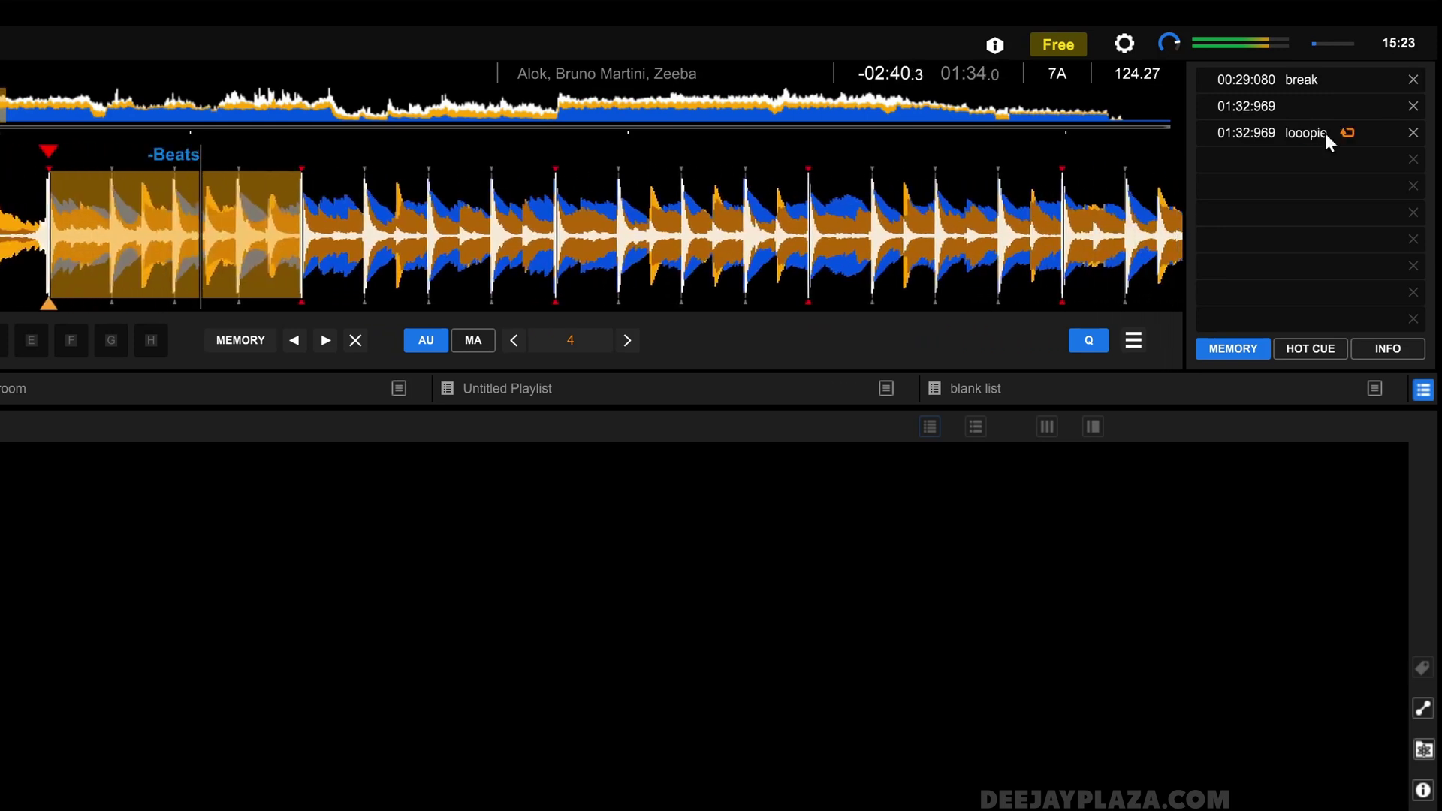
# Release the 4-beat loop and scrub the waveform back to before it.
pyautogui.click(580, 344)
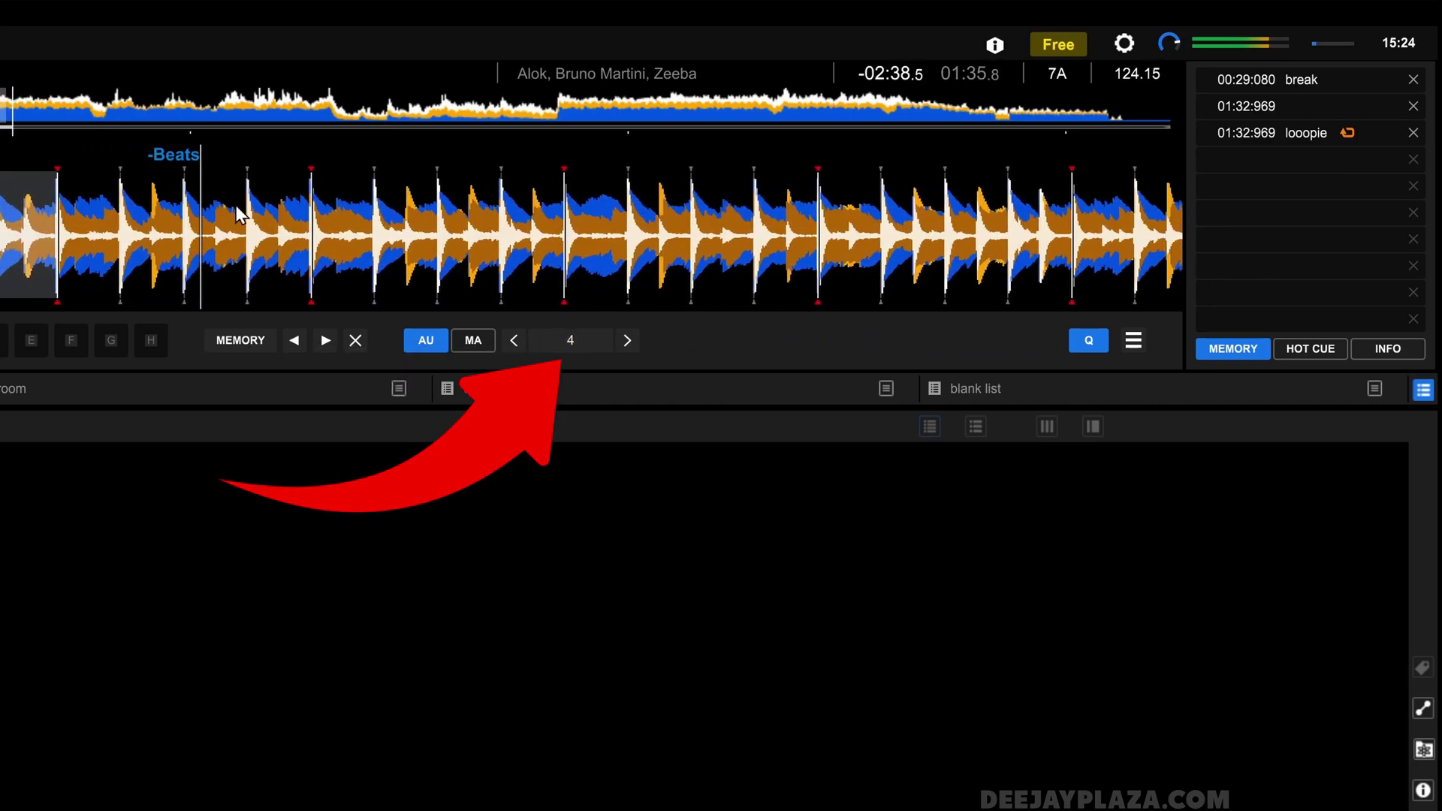
pyautogui.moveTo(240, 214); pyautogui.dragTo(1174, 274)
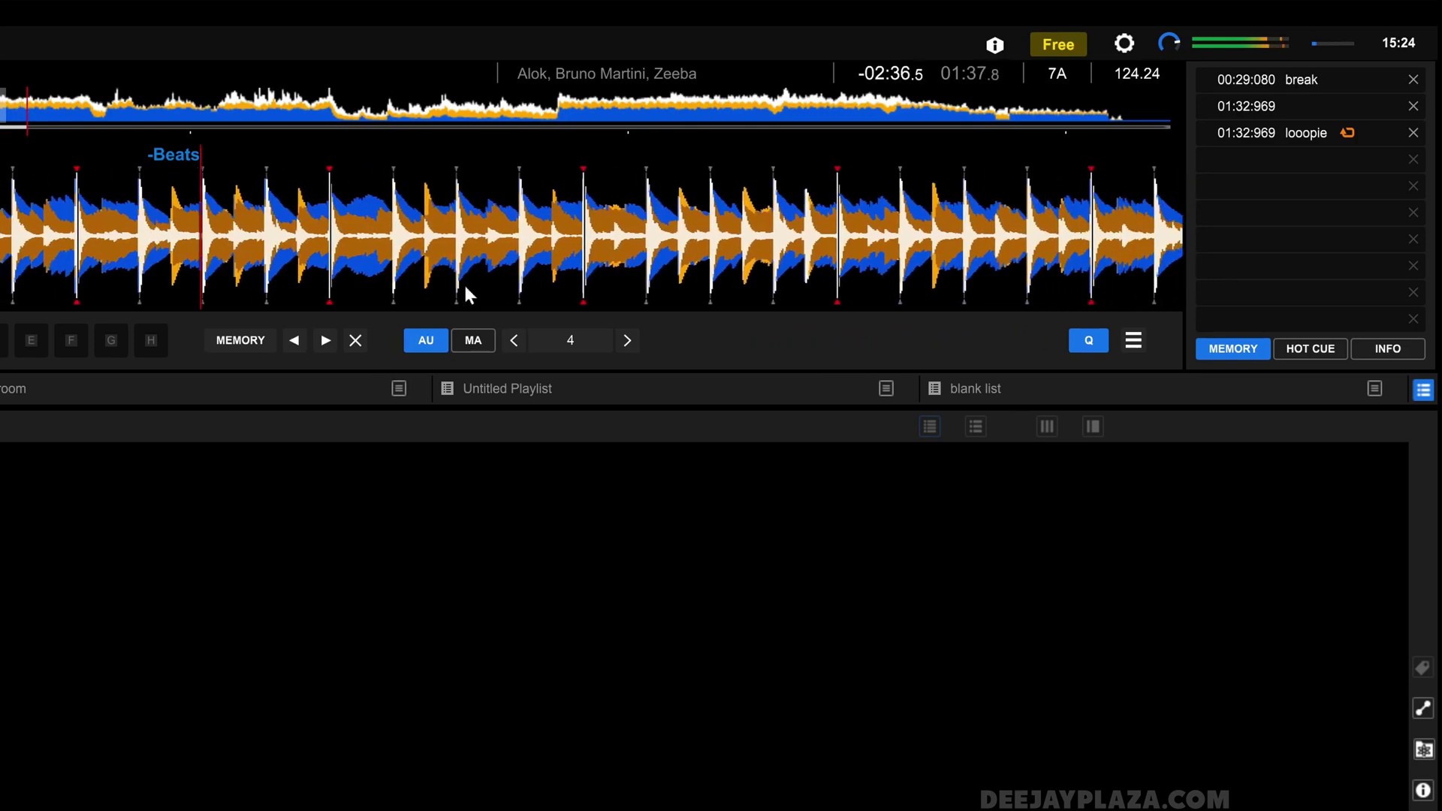
# Rewind to just before the saved 'looopie' loop and play into it so it engages.
pyautogui.moveTo(465, 287); pyautogui.dragTo(989, 236)
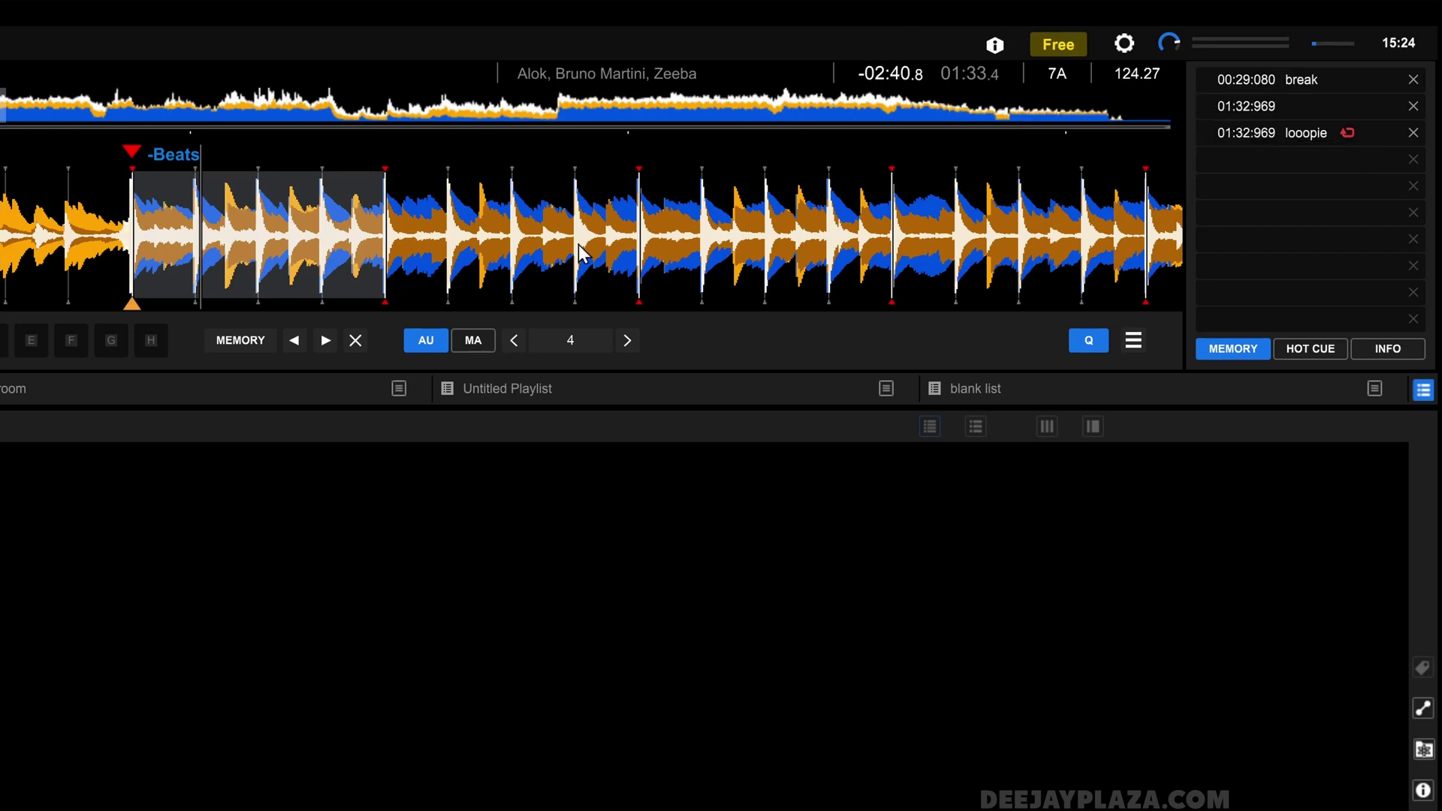
pyautogui.scroll(5, 579, 251)
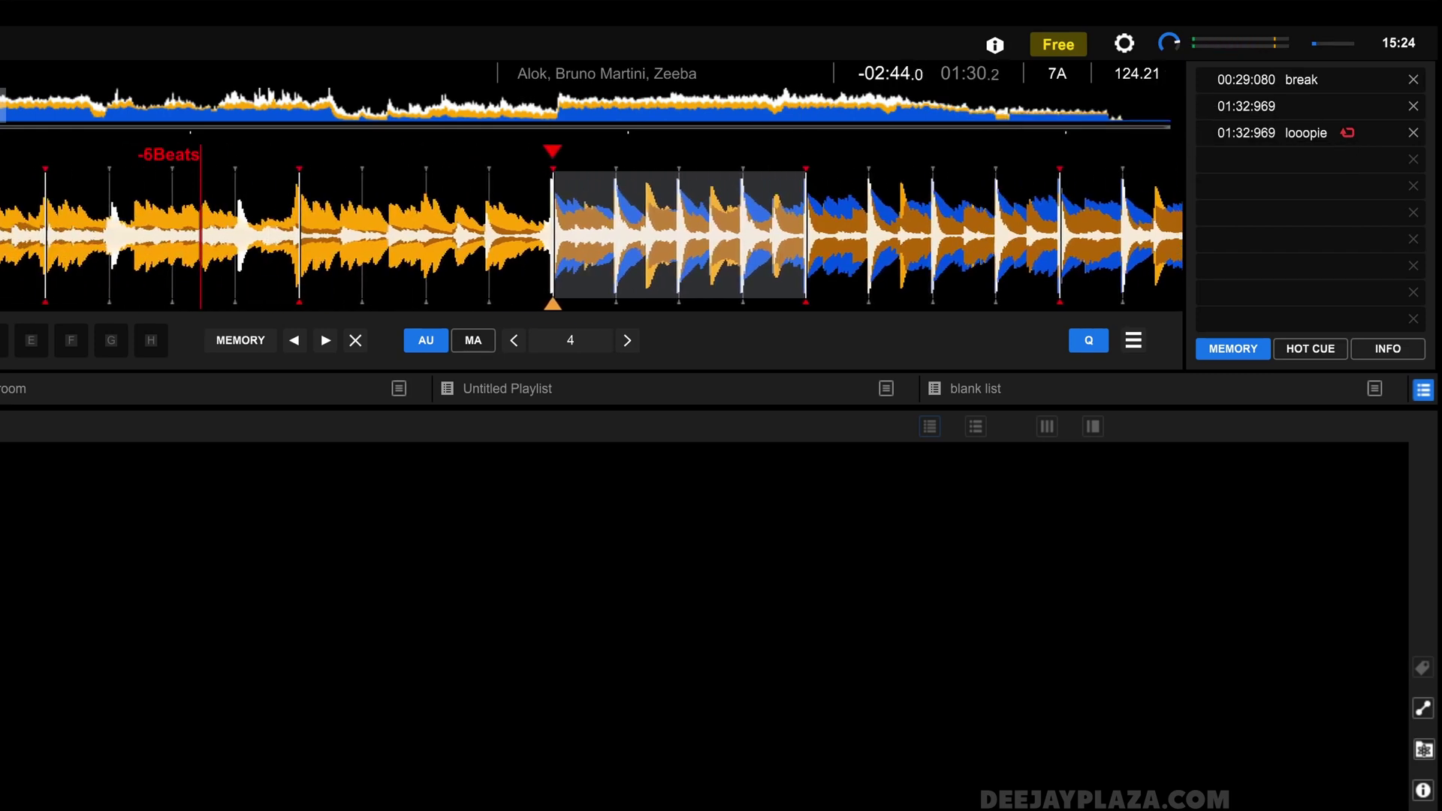
pyautogui.press('space')
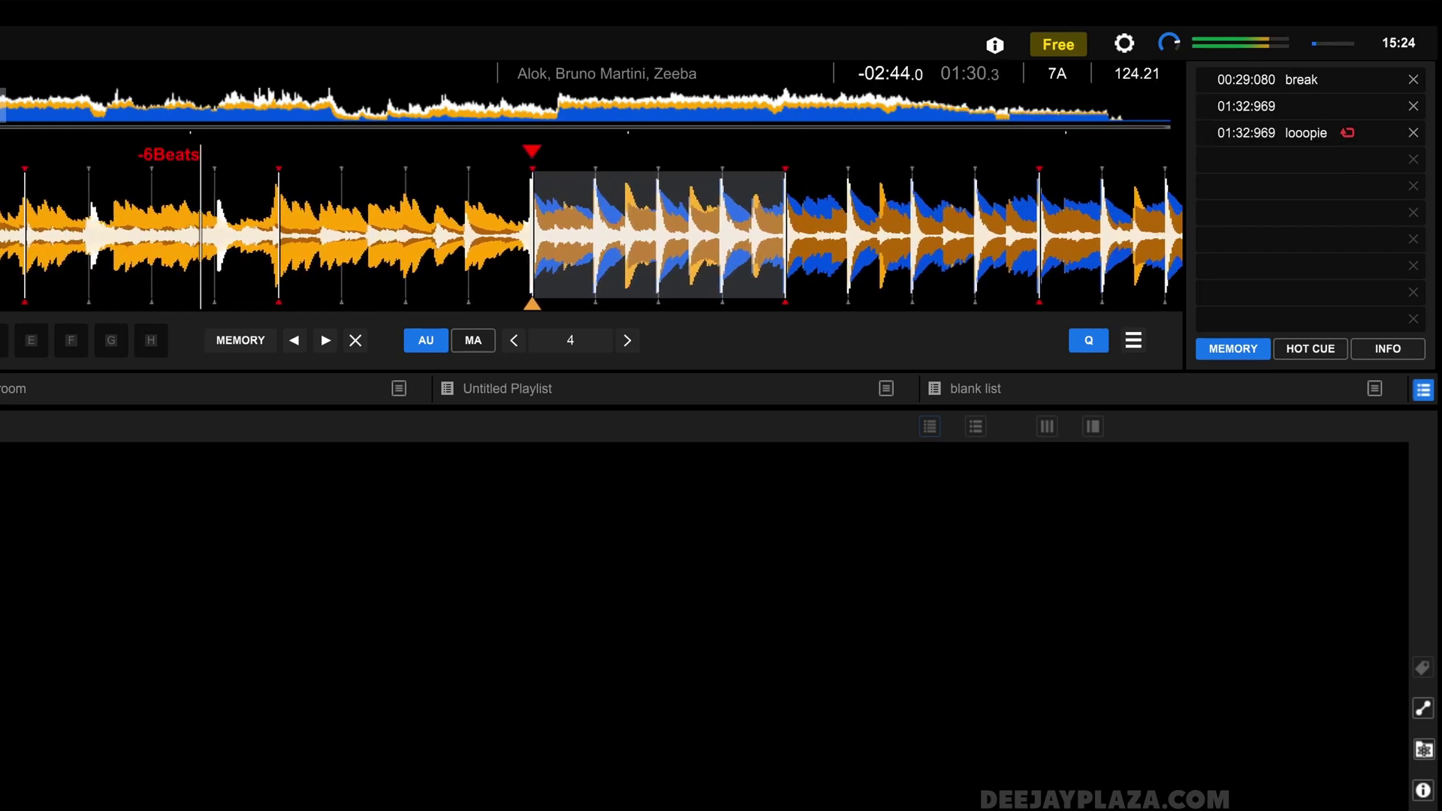
# Turn Active Loop Playback off from the waveform options menu.
pyautogui.click(1133, 339)
pyautogui.moveTo(1130, 349)
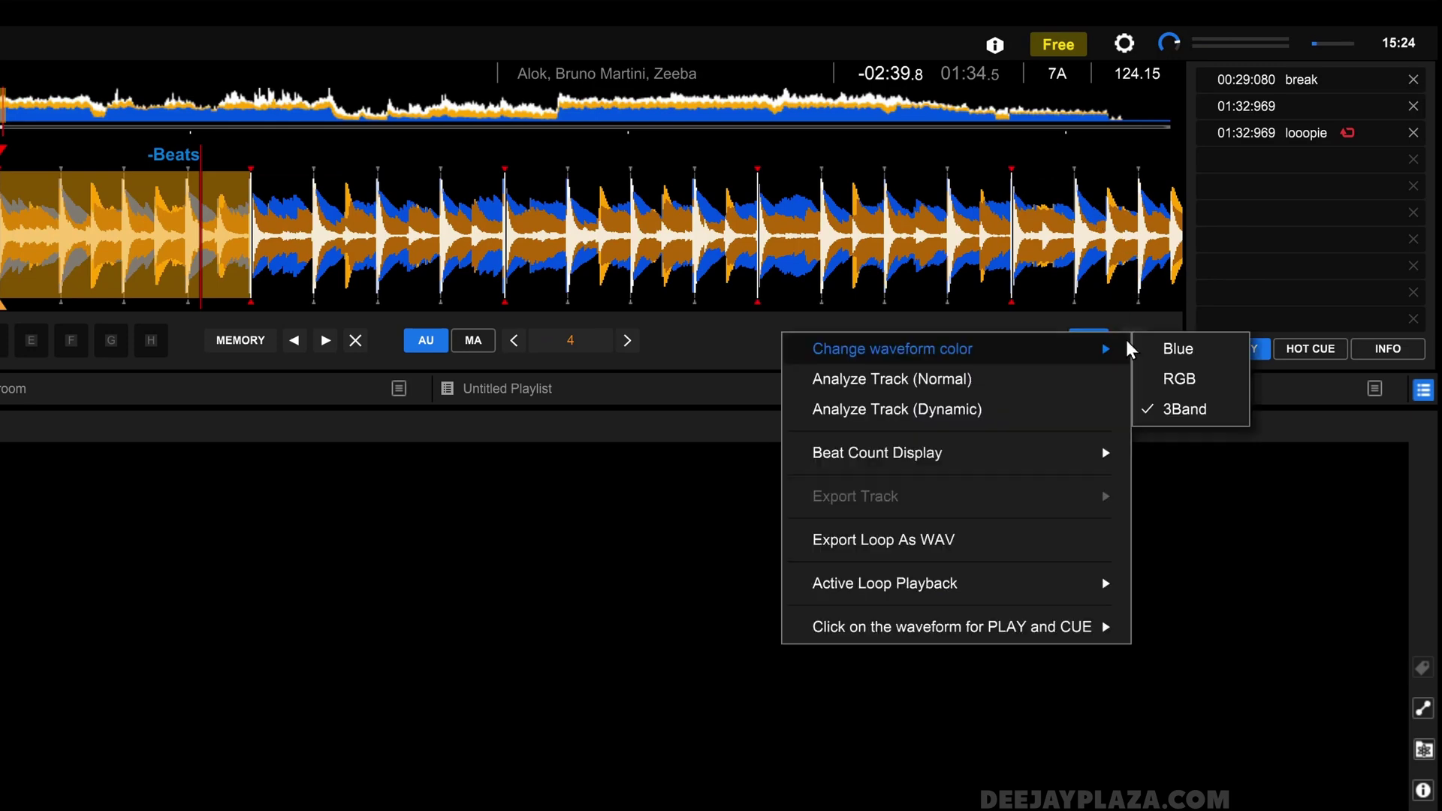
pyautogui.moveTo(1031, 592)
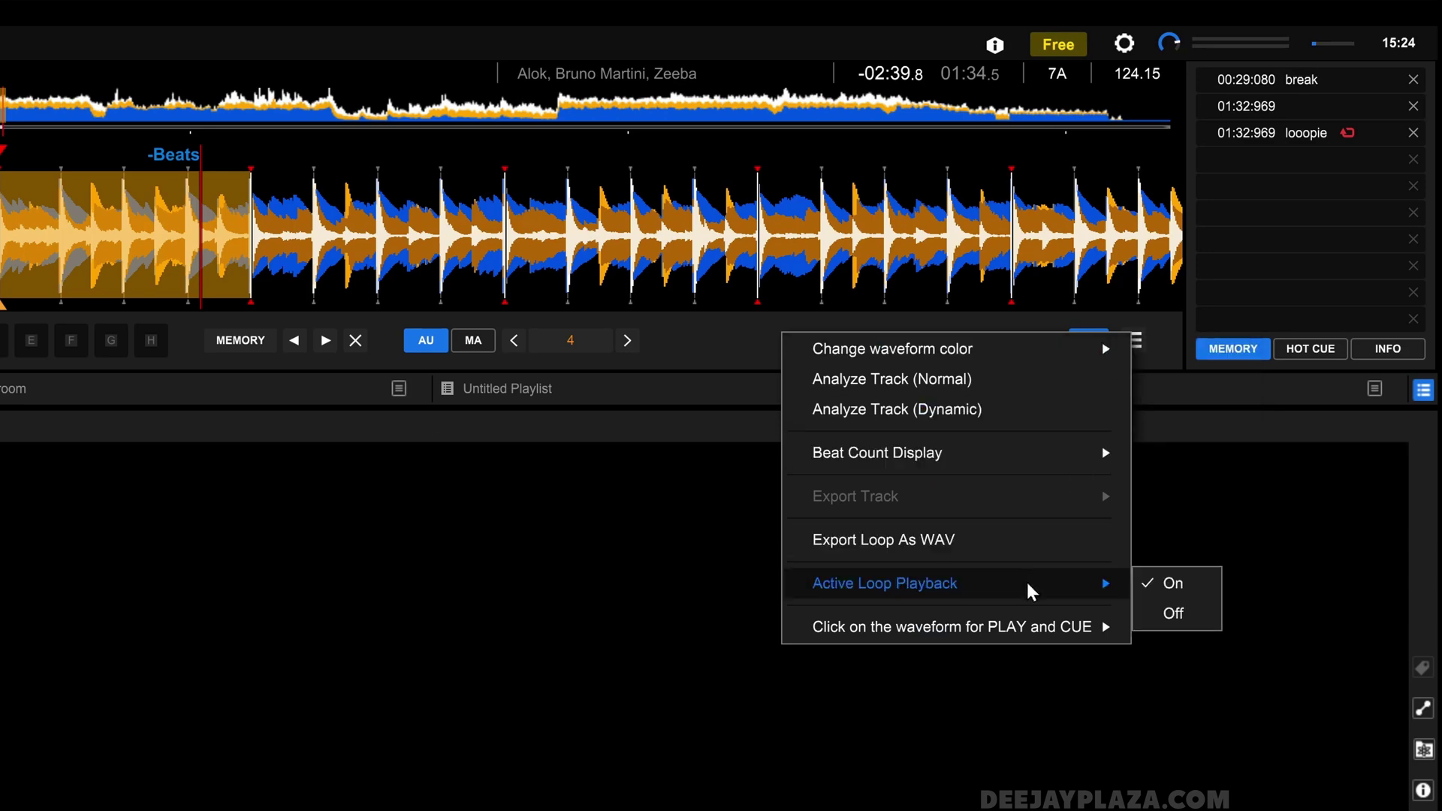
pyautogui.click(1208, 622)
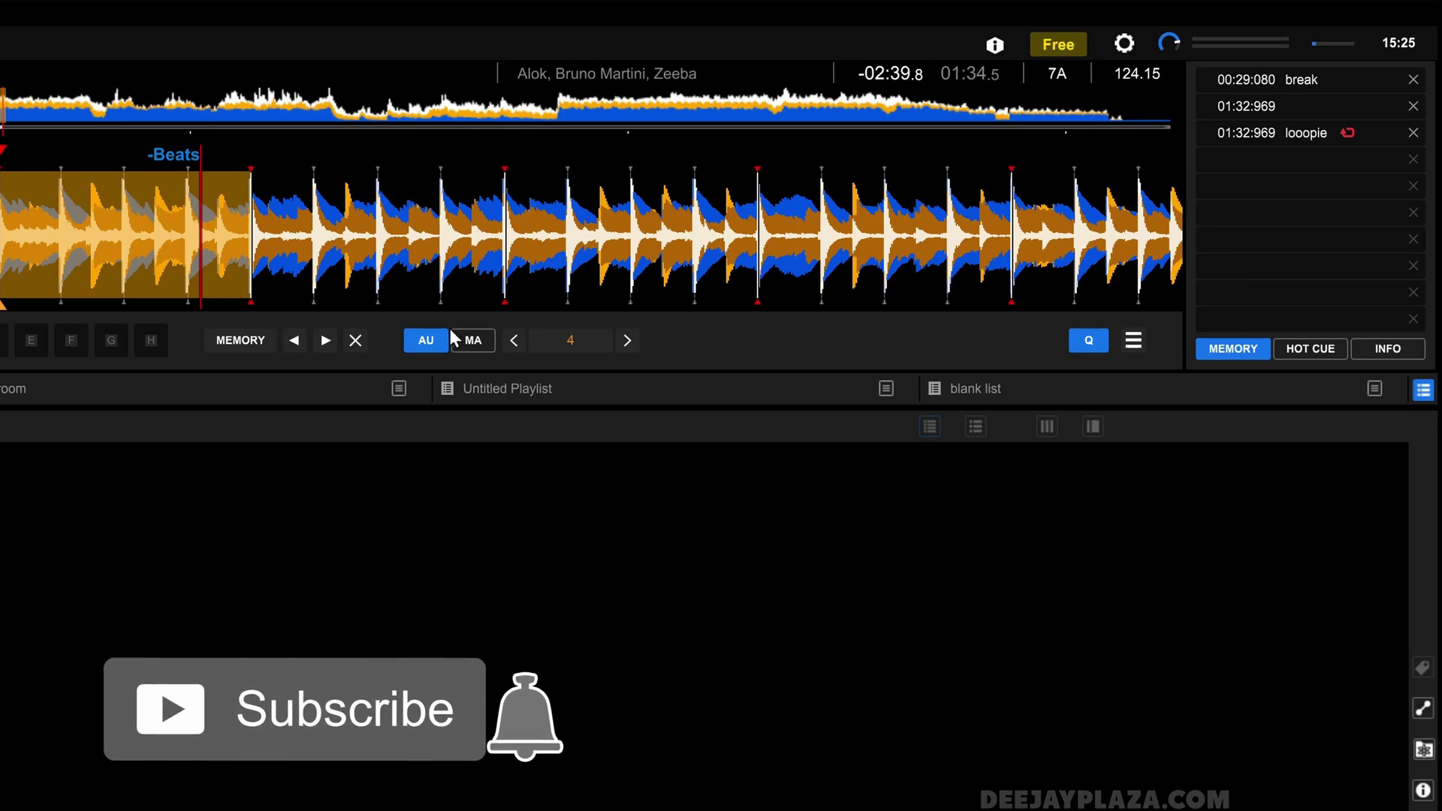
# Delete the 'looopie' memory cue and re-engage a fresh 4-beat loop.
pyautogui.click(1414, 134)
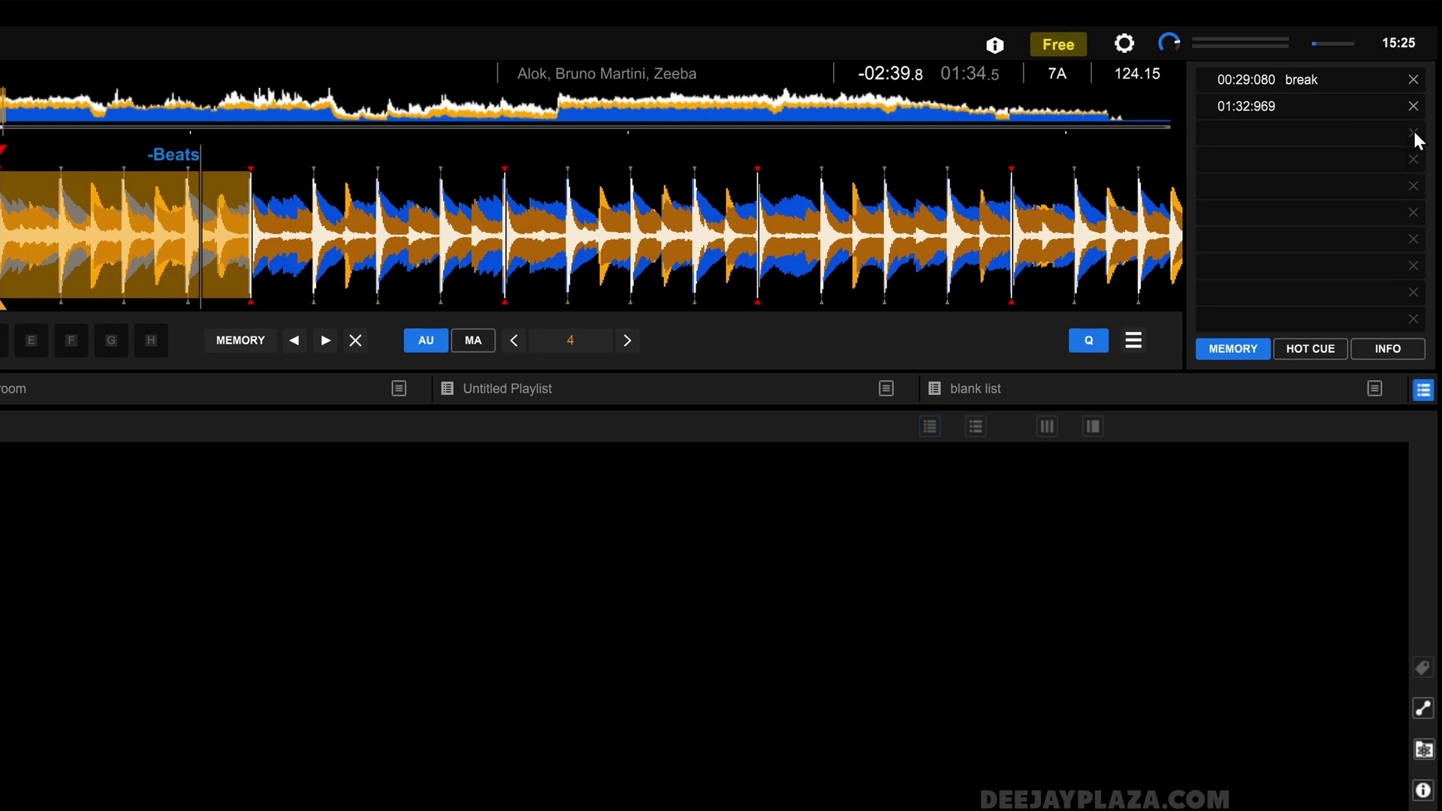
pyautogui.click(561, 345)
pyautogui.click(561, 343)
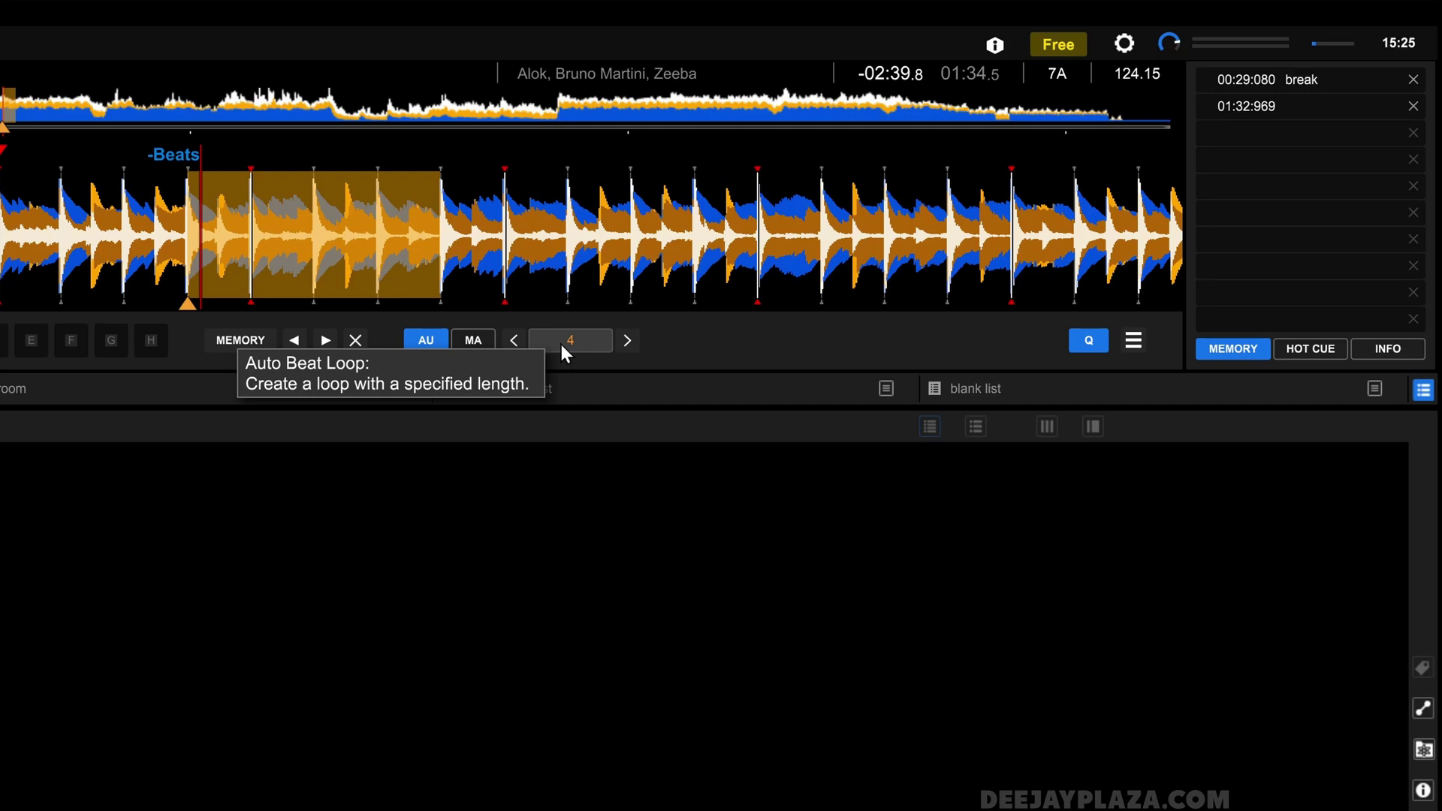
# Exit the 4-beat loop, switch to manual mode, set IN and OUT during playback, then exit.
pyautogui.click(561, 343)
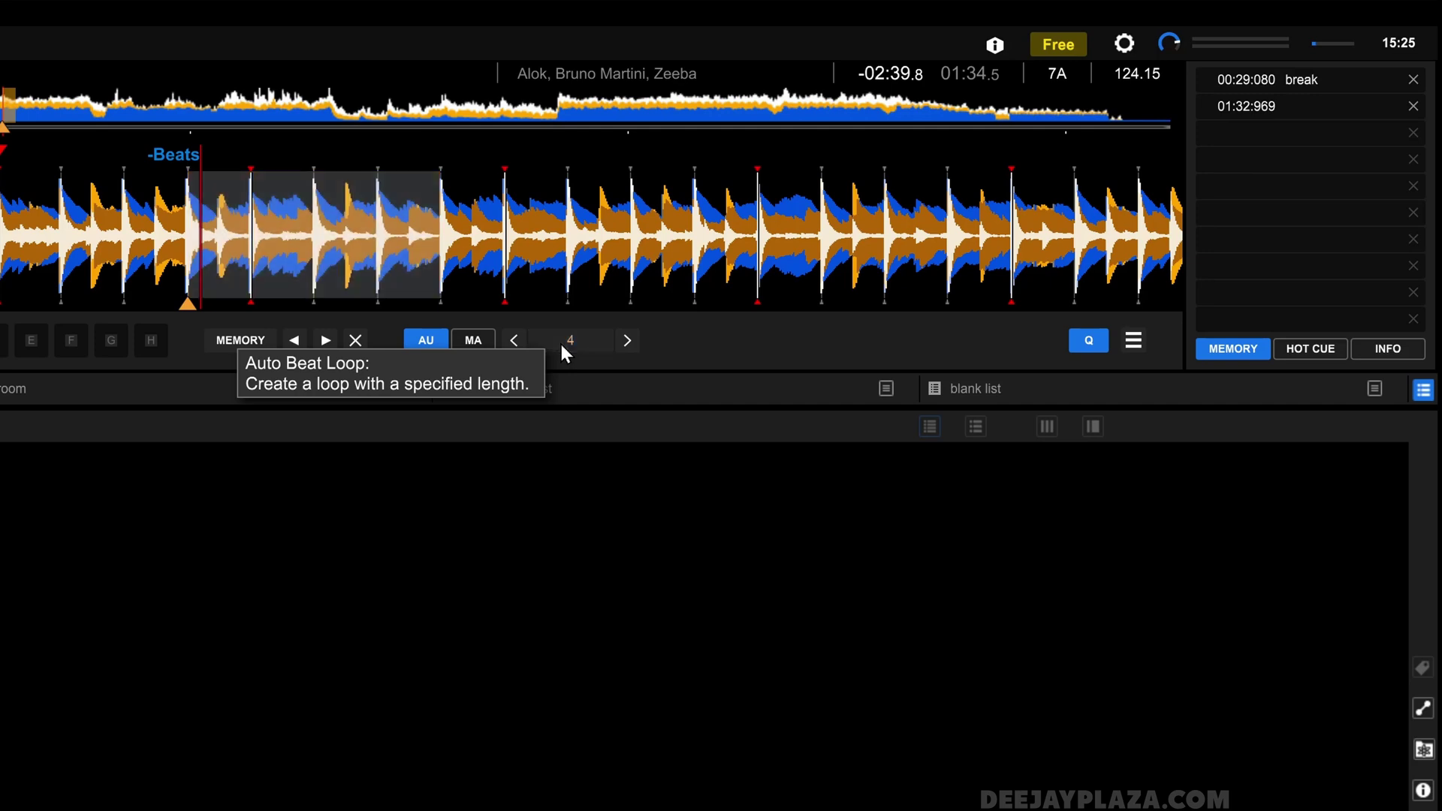
pyautogui.click(473, 340)
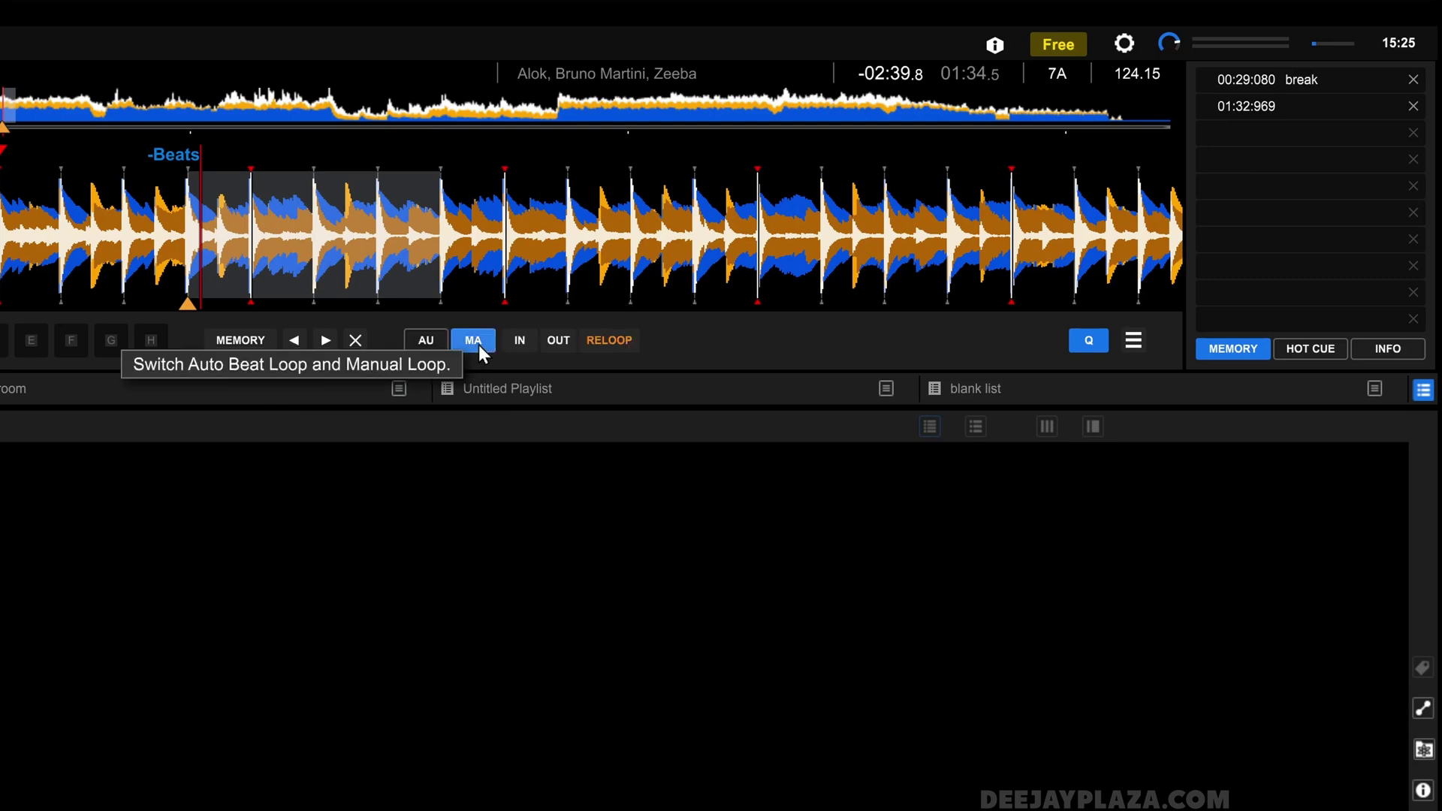
pyautogui.press('space')
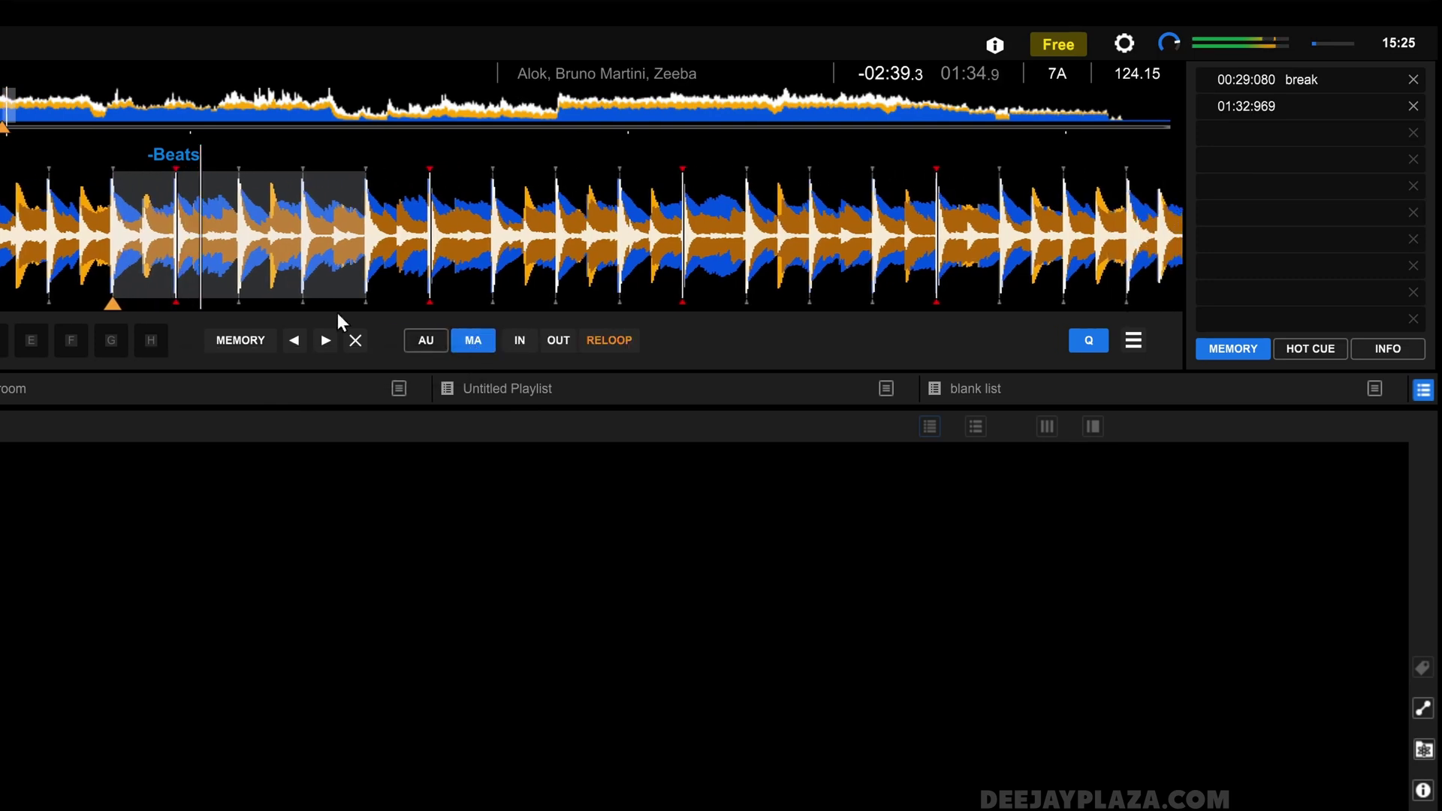
pyautogui.click(524, 343)
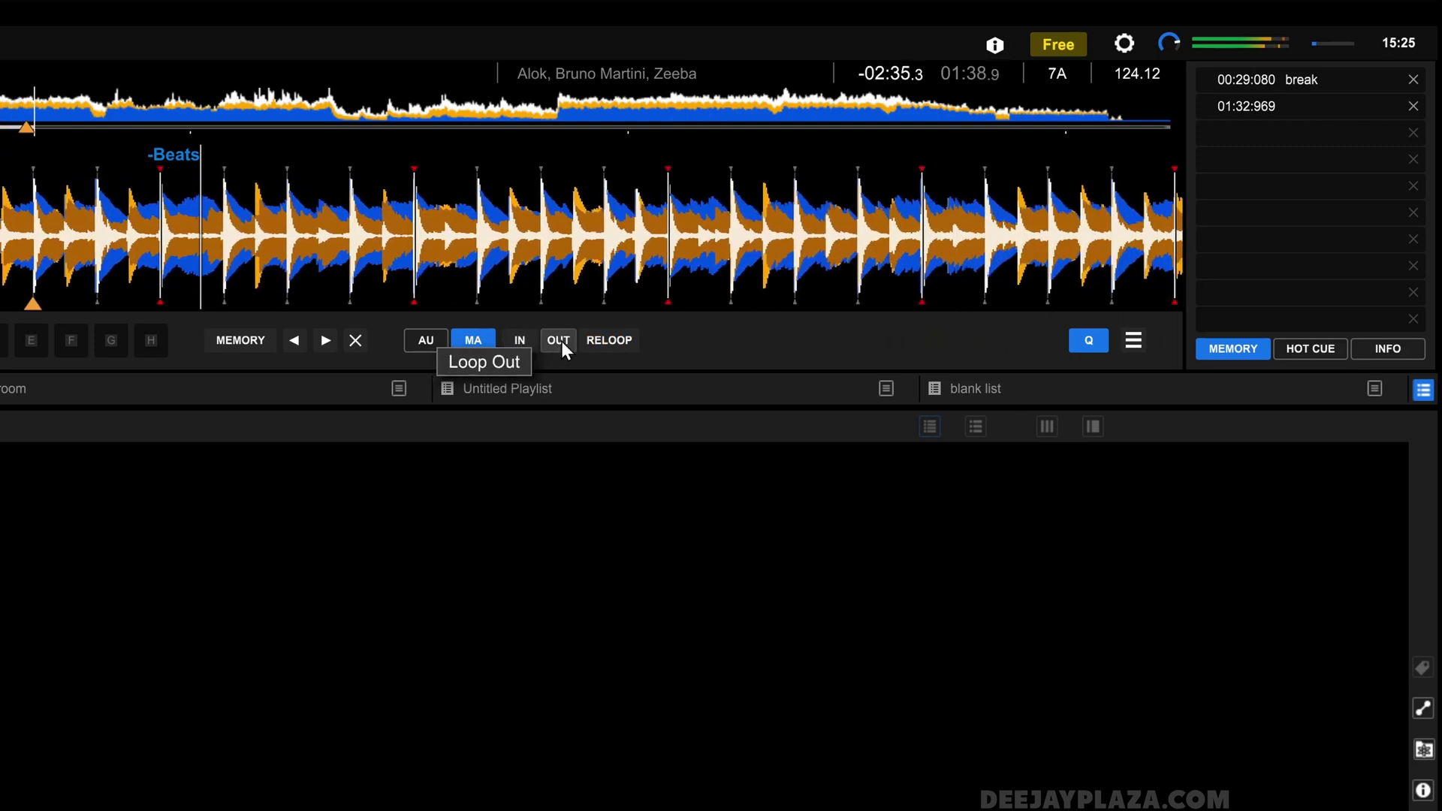
pyautogui.click(561, 341)
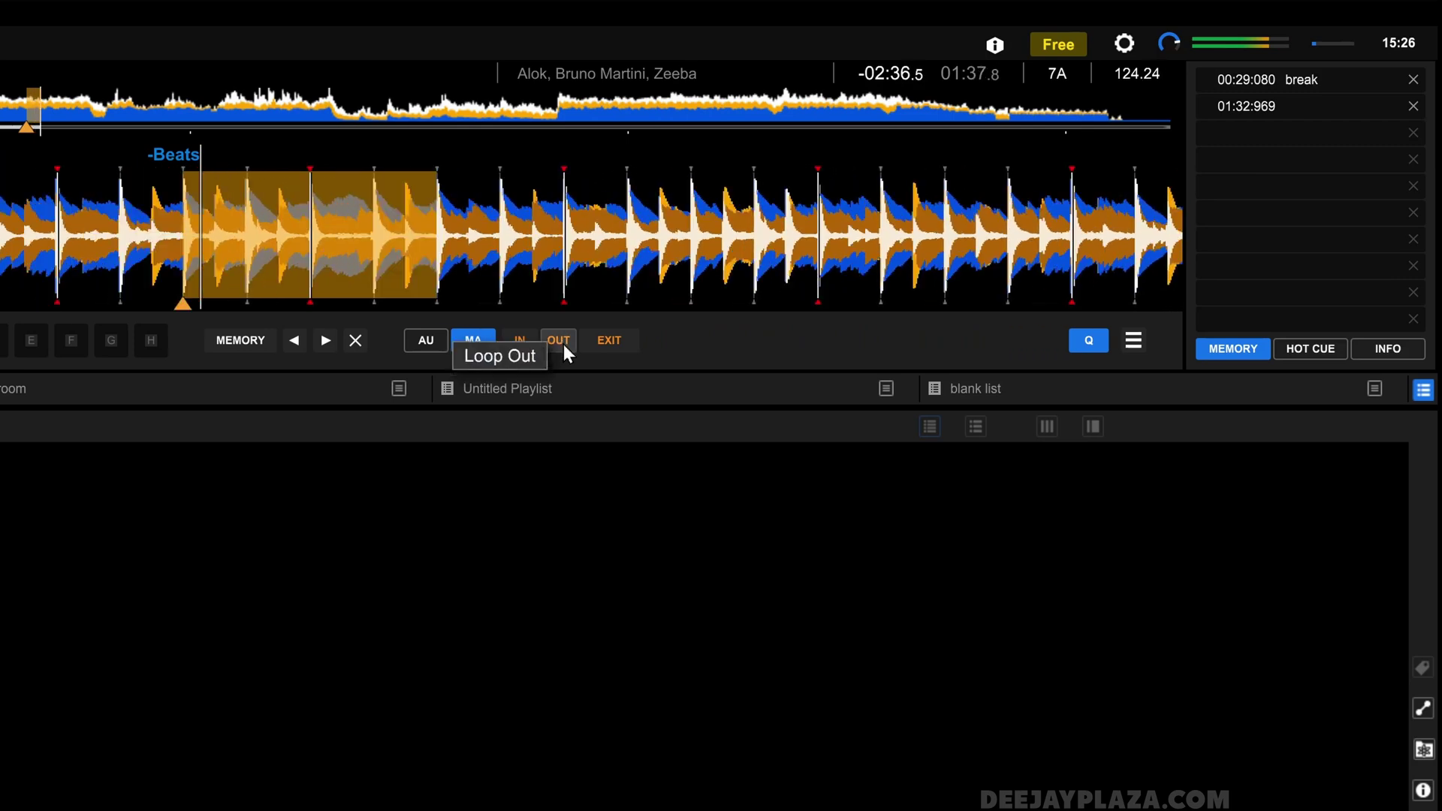
pyautogui.click(614, 340)
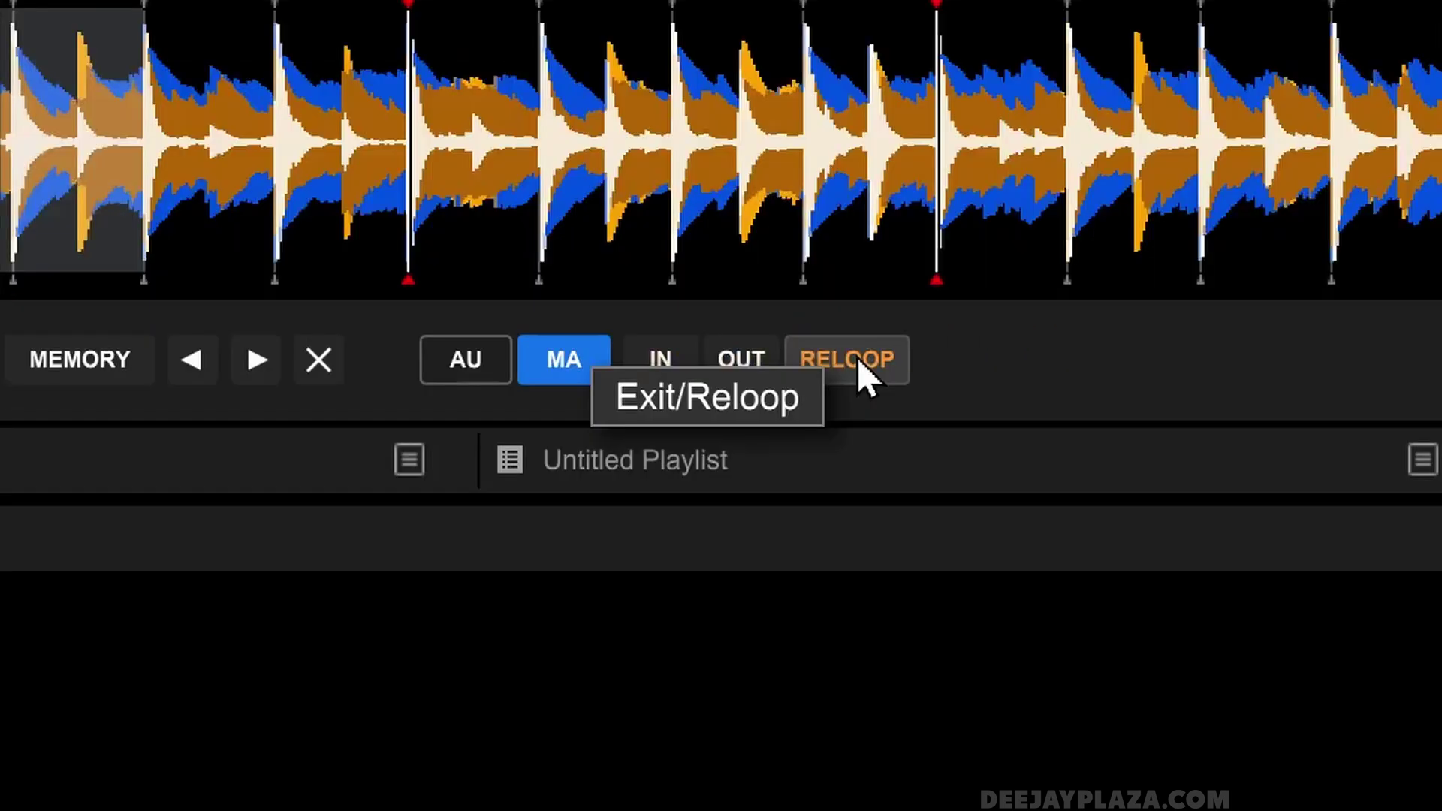